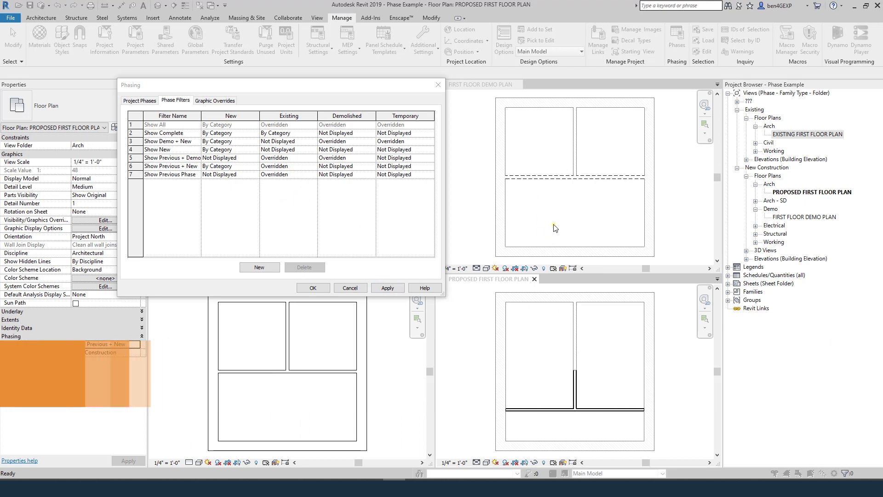
# Step: Review the phase filter settings and the graphic overrides assigned to each phase status
pyautogui.click(634, 150)
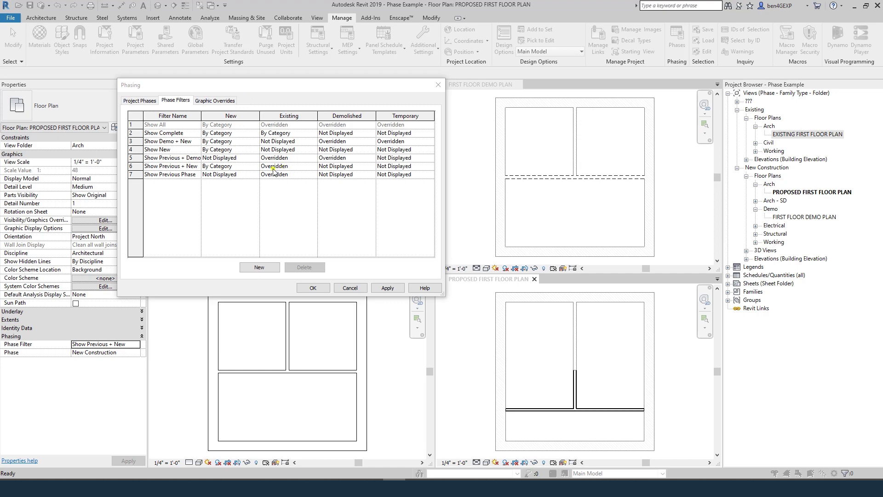
pyautogui.click(215, 100)
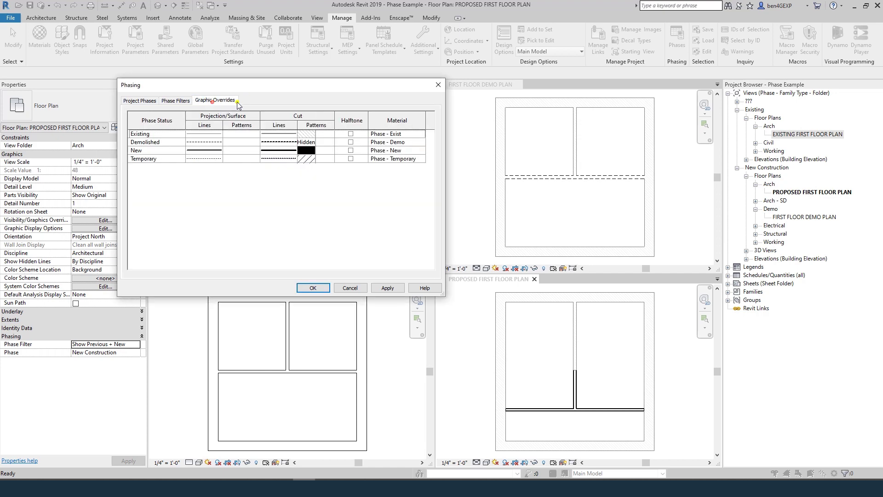
pyautogui.click(168, 102)
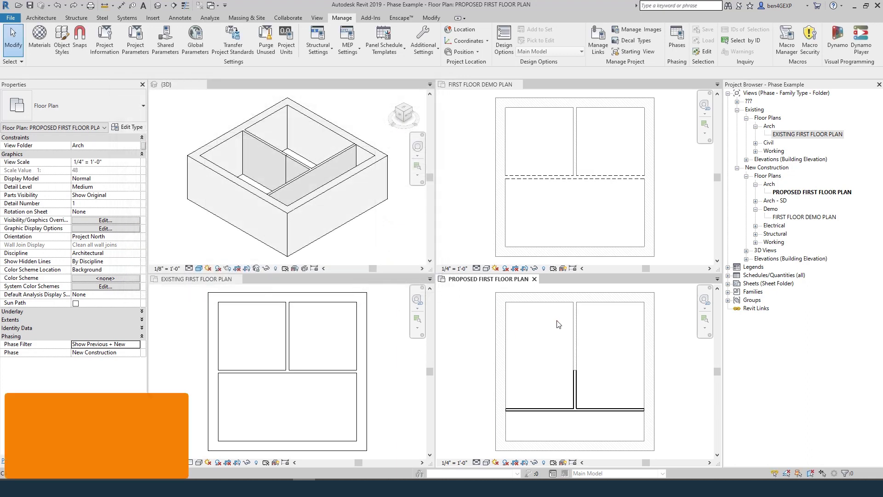
# Step: Switch to tabbed views with PROPOSED FIRST FLOOR PLAN in front, fitted to the window
pyautogui.press('t')
pyautogui.press('w')
pyautogui.click(531, 306)
pyautogui.press('z')
pyautogui.press('a')
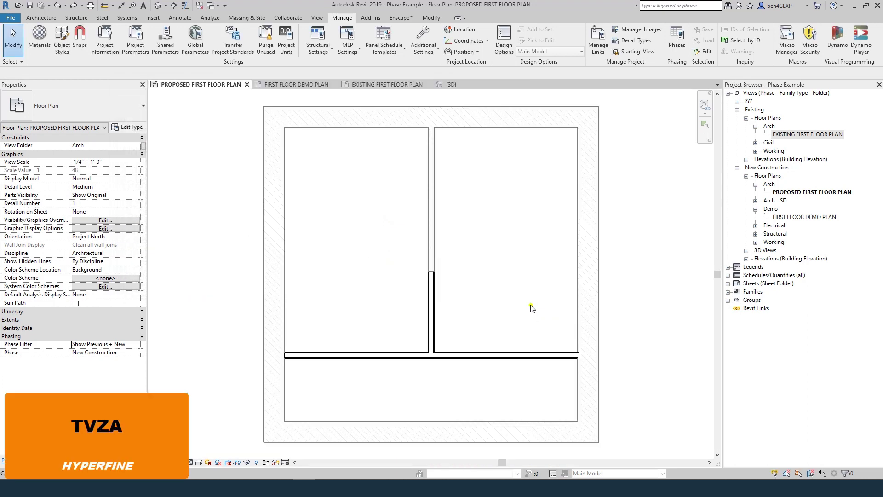
# Step: Override the Walls cut pattern in the proposed plan's visibility/graphics with a foreground solid fill in RGB 242-206-061
pyautogui.press('v')
pyautogui.press('g')
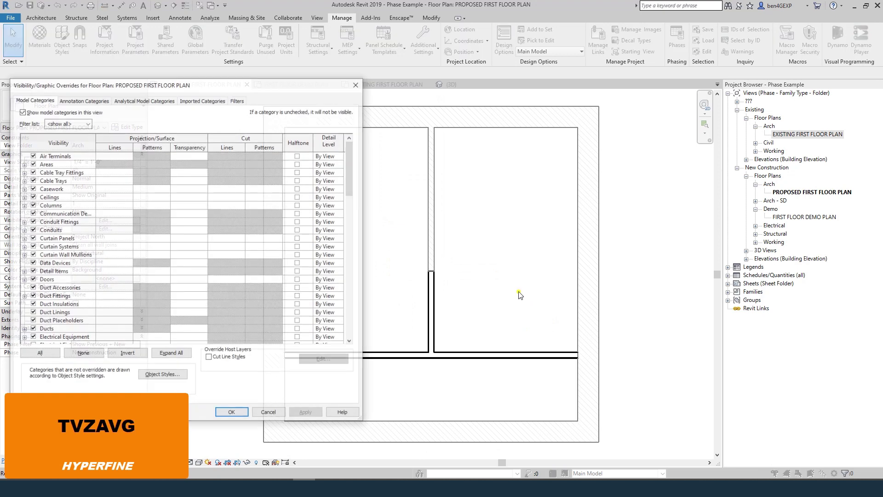
pyautogui.press('w')
pyautogui.press('a')
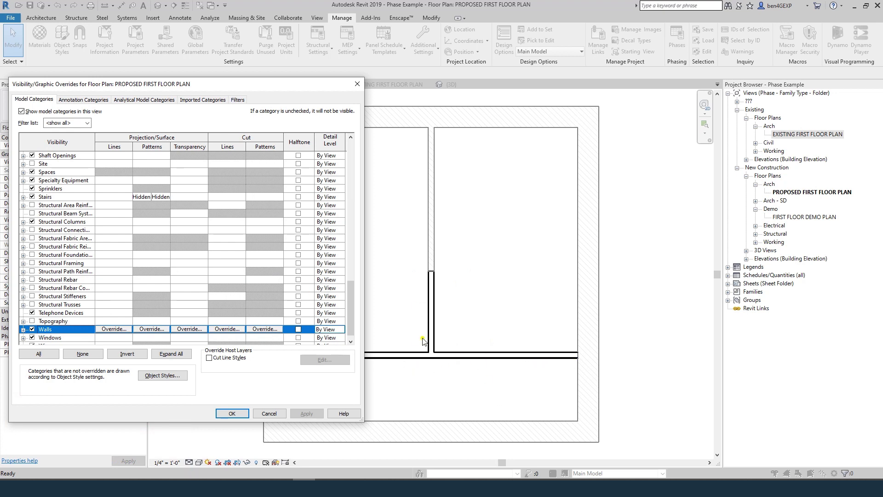
pyautogui.click(266, 329)
pyautogui.click(424, 201)
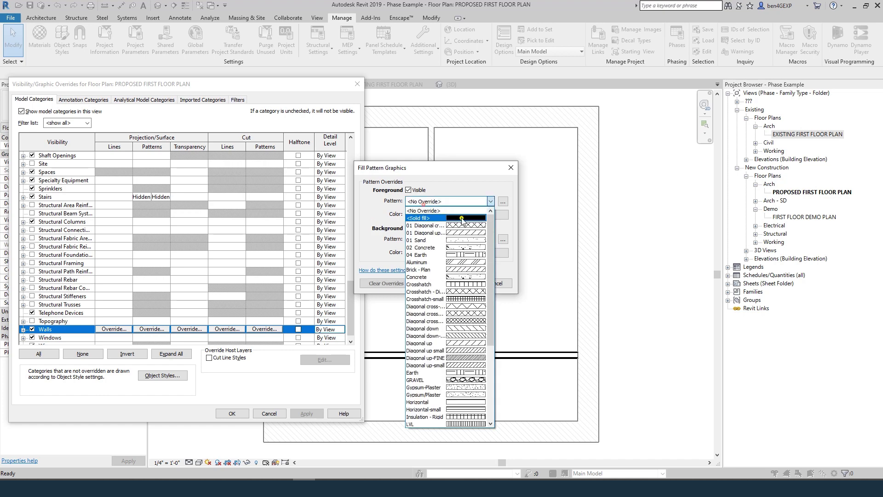
pyautogui.click(432, 211)
pyautogui.click(433, 215)
pyautogui.click(403, 253)
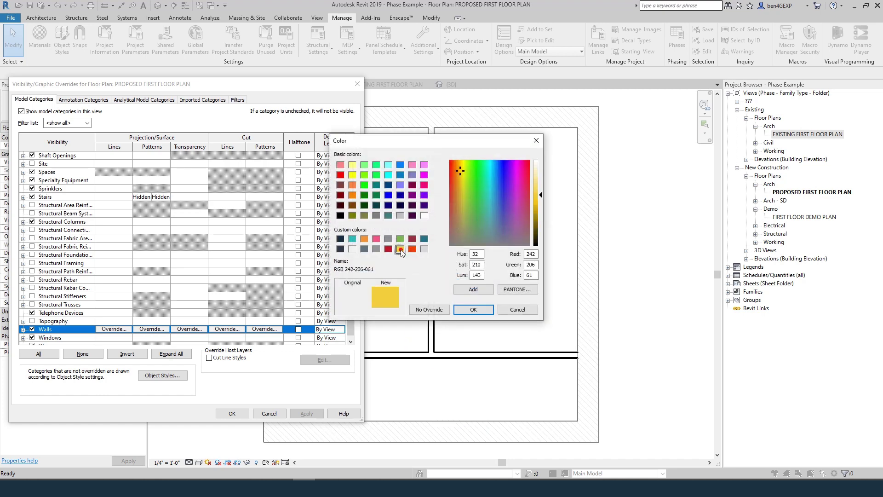
pyautogui.click(472, 306)
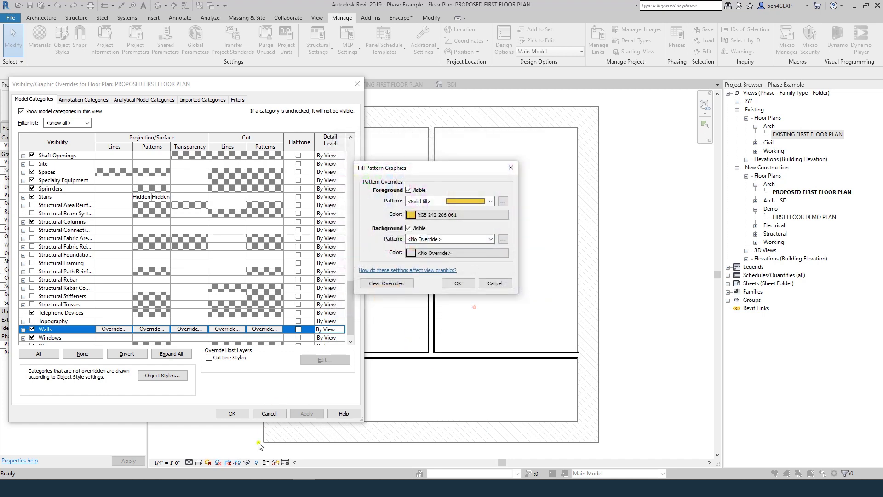
pyautogui.click(458, 283)
pyautogui.click(231, 413)
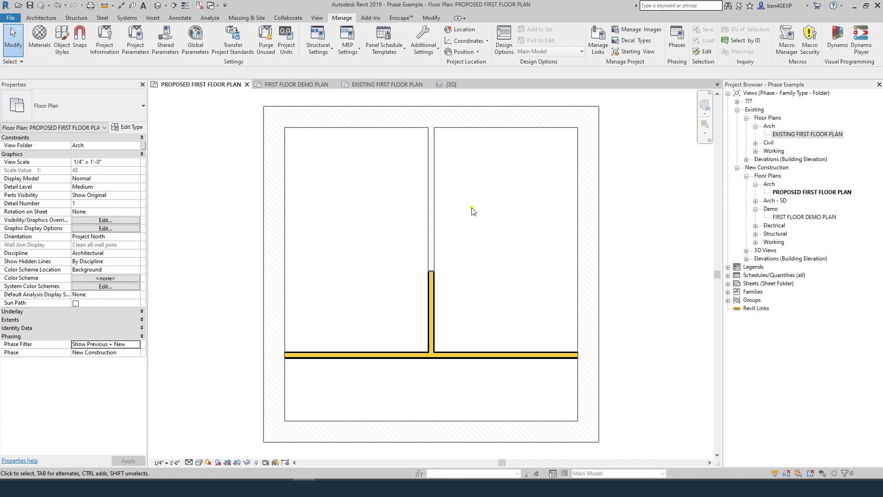
# Step: In the phasing graphic overrides, set the foreground cut pattern color of the Existing status to RGB 255-063-000
pyautogui.click(681, 41)
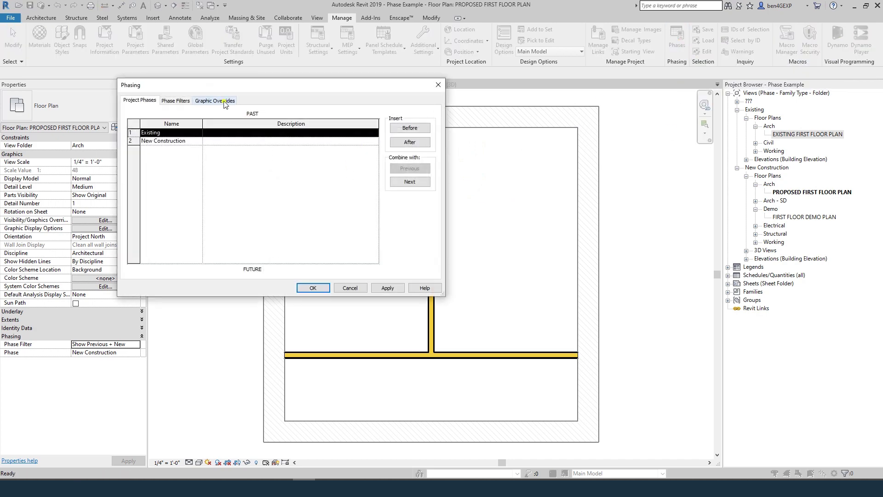
pyautogui.click(173, 101)
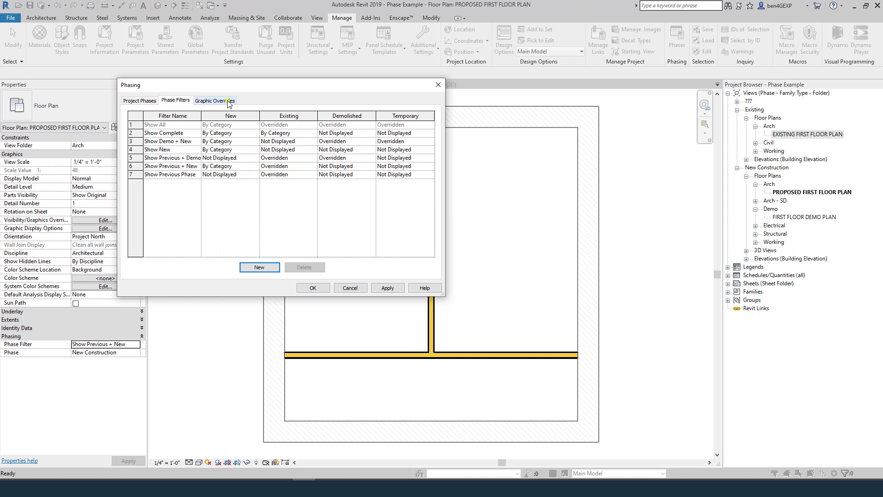
pyautogui.click(213, 101)
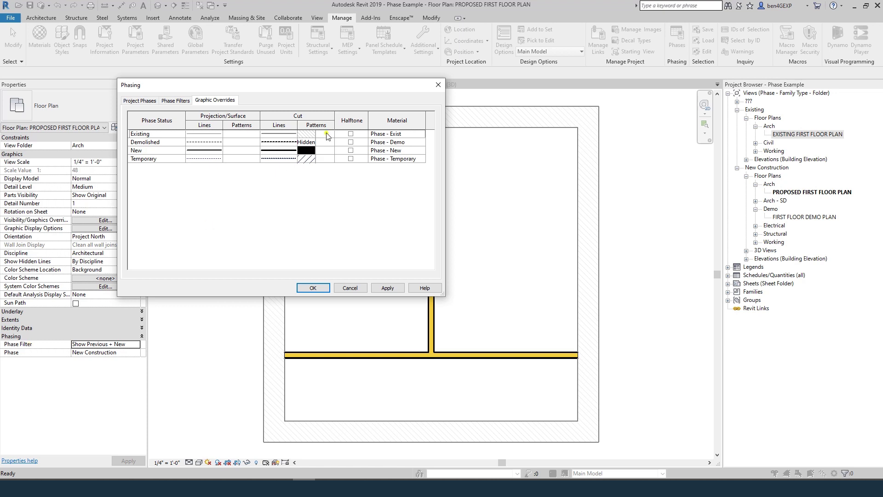
pyautogui.click(309, 134)
pyautogui.click(310, 134)
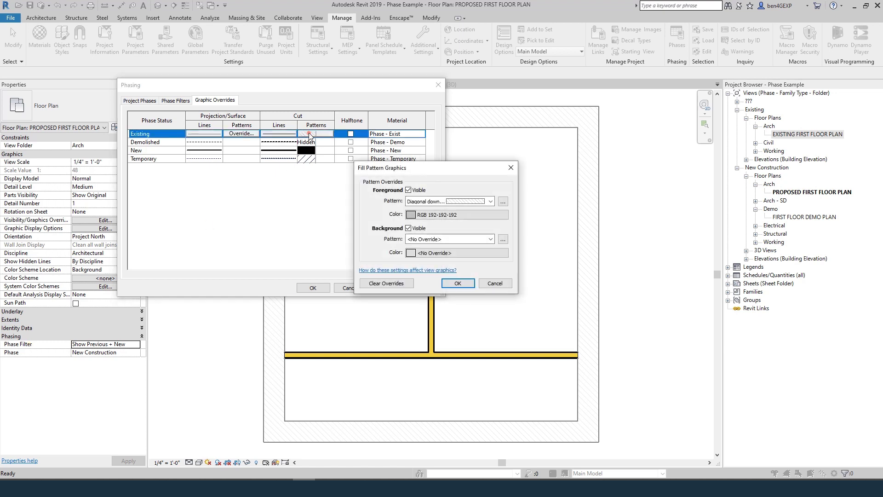
pyautogui.click(433, 215)
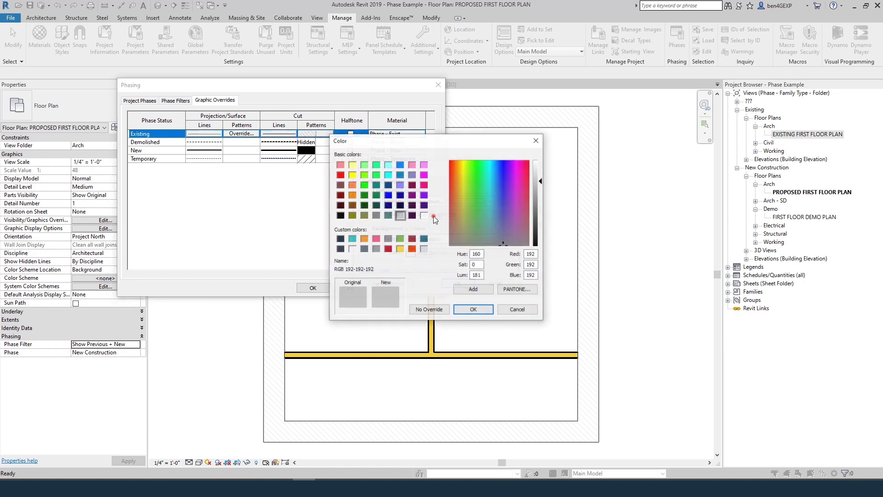
pyautogui.click(413, 249)
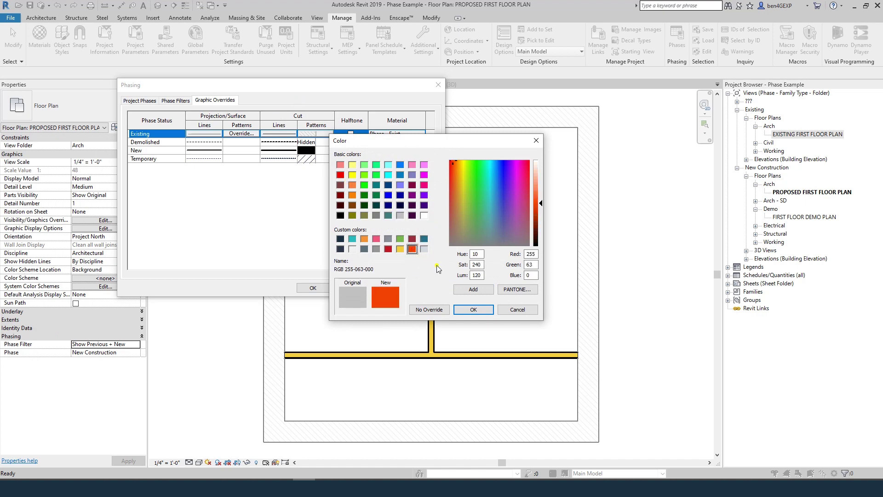
pyautogui.click(471, 309)
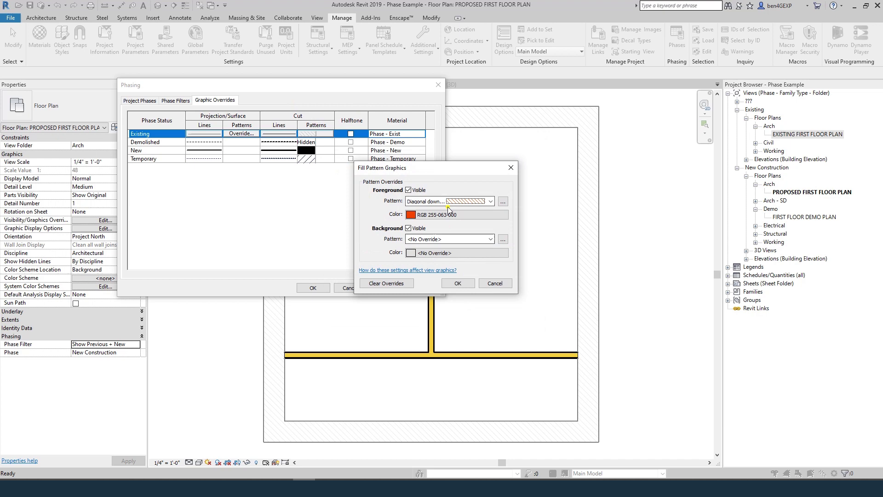
# Step: Set the Existing status foreground cut pattern to GRAVEL and apply the phasing changes
pyautogui.click(471, 202)
pyautogui.click(466, 254)
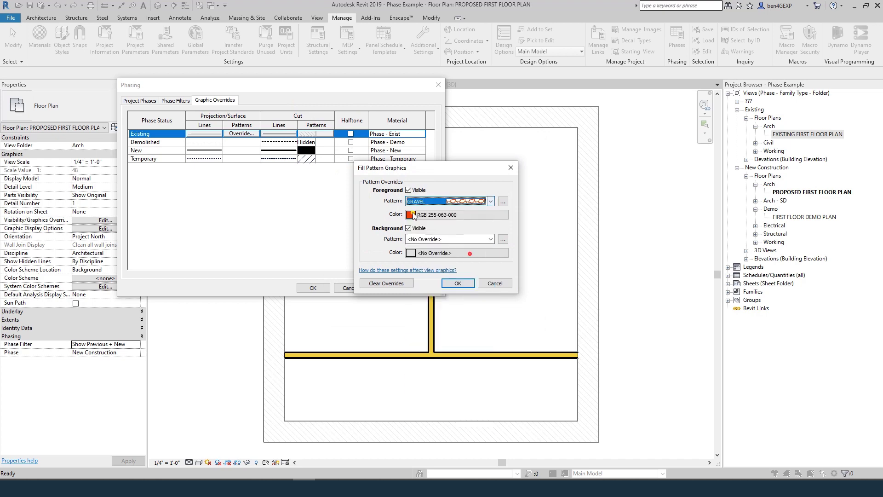
pyautogui.click(455, 284)
pyautogui.click(313, 287)
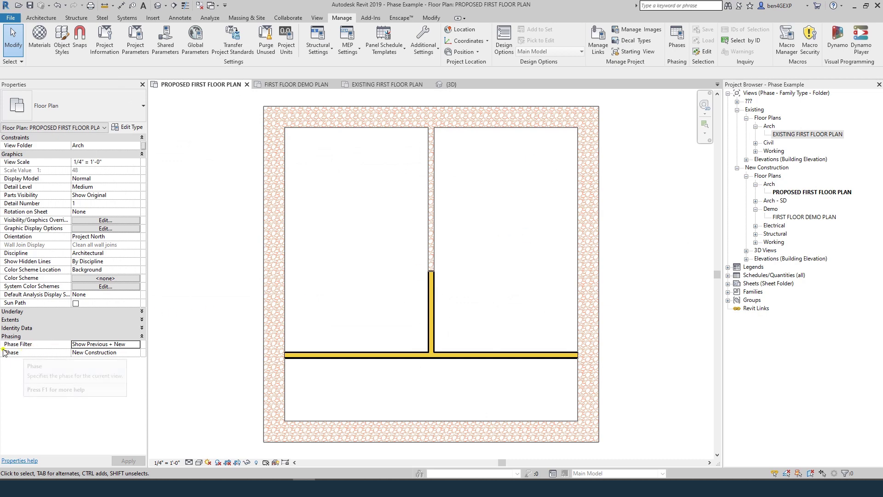
# Step: Set the proposed floor plan's phase filter to Show Complete
pyautogui.click(128, 346)
pyautogui.click(136, 344)
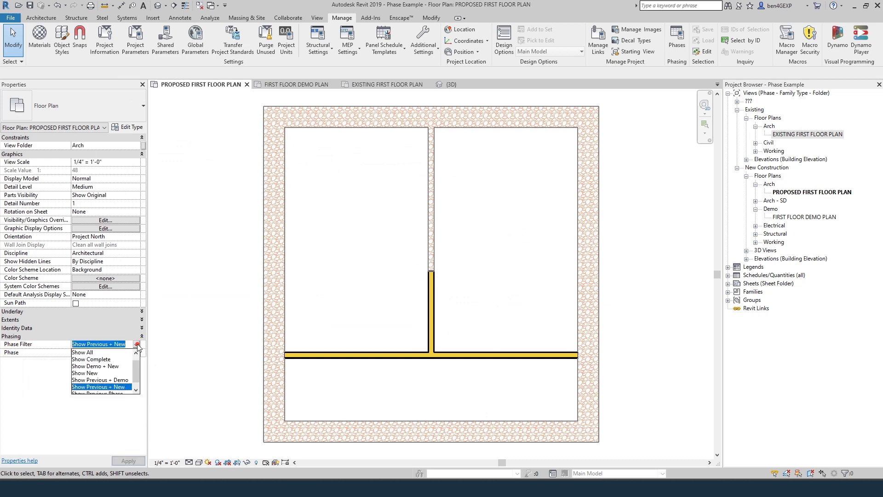
pyautogui.click(95, 362)
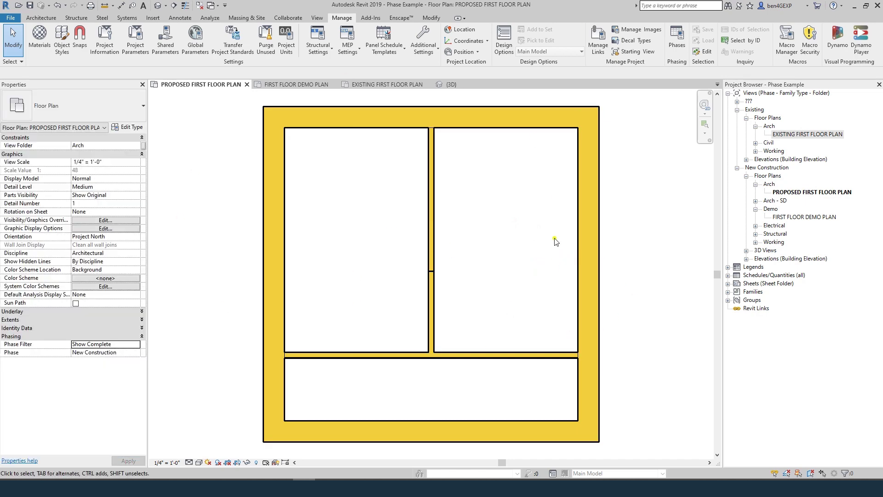
# Step: Check how the Show Complete phase filter treats new, existing, demolished and temporary elements, and close the phasing settings
pyautogui.click(677, 39)
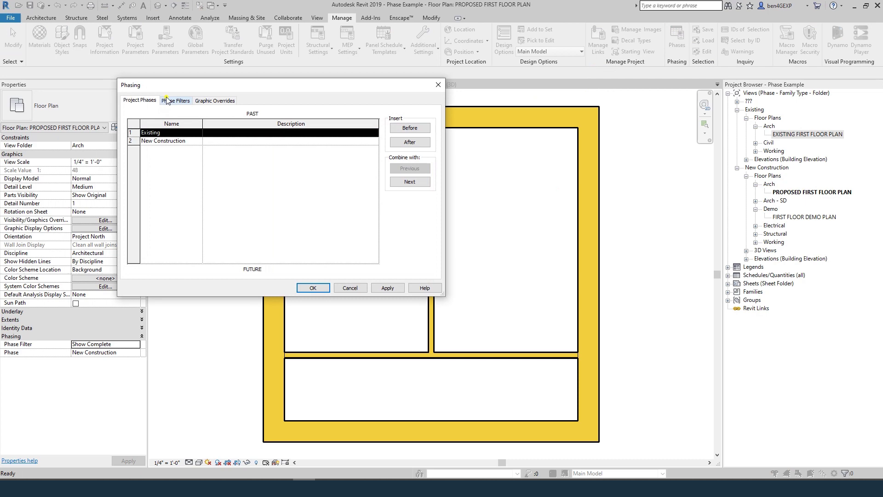
pyautogui.click(176, 100)
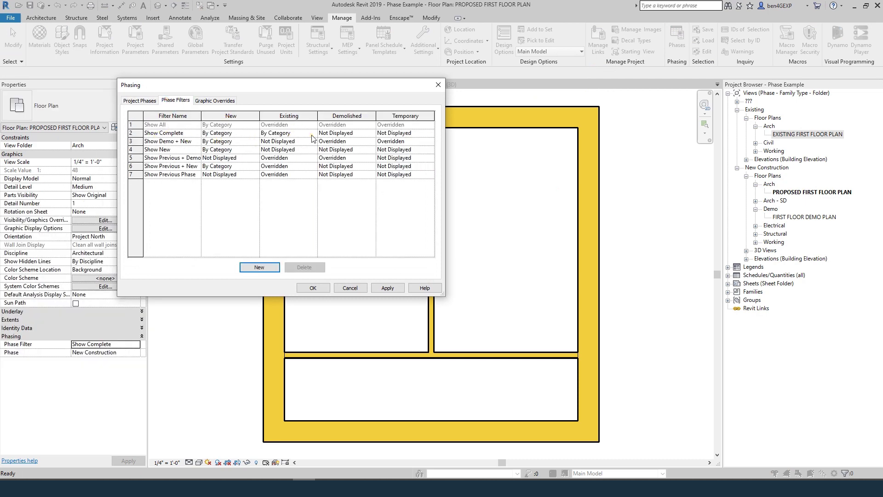
pyautogui.click(299, 289)
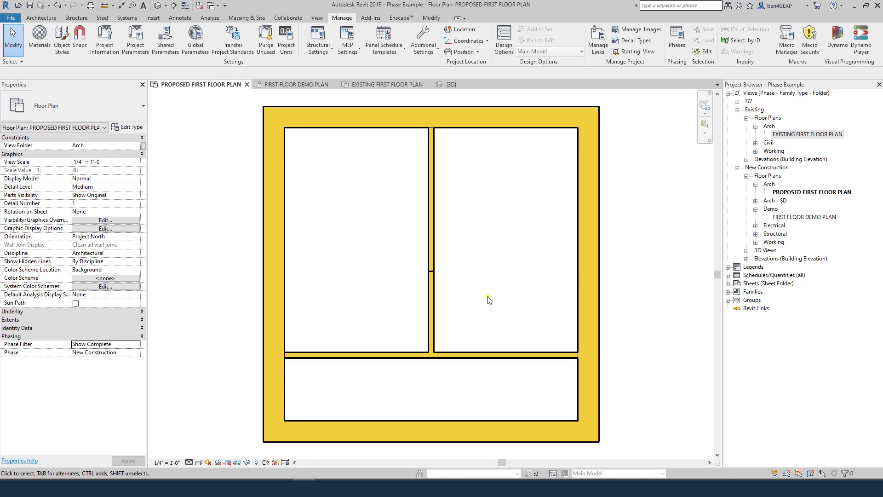
# Step: Tile the views and bring FIRST FLOOR DEMO PLAN to the front as a tabbed view, fitted to the window
pyautogui.press('w')
pyautogui.press('t')
pyautogui.click(562, 211)
pyautogui.press('t')
pyautogui.press('v')
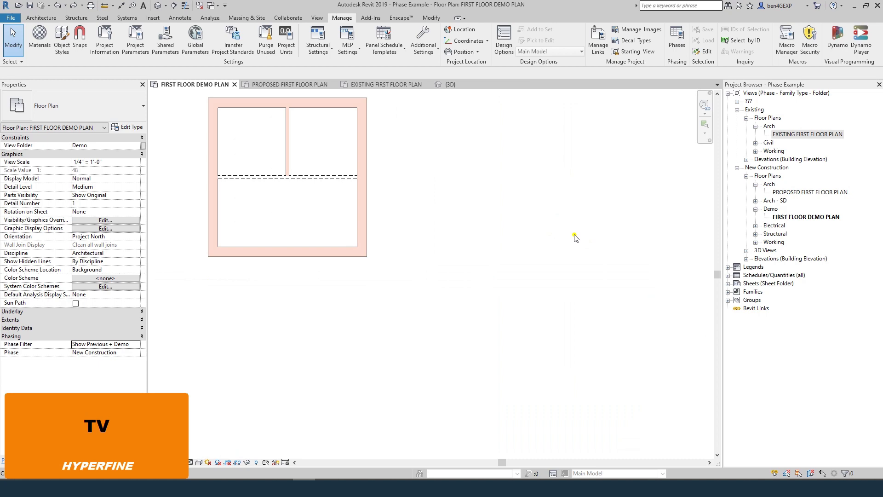
pyautogui.press('z')
pyautogui.press('a')
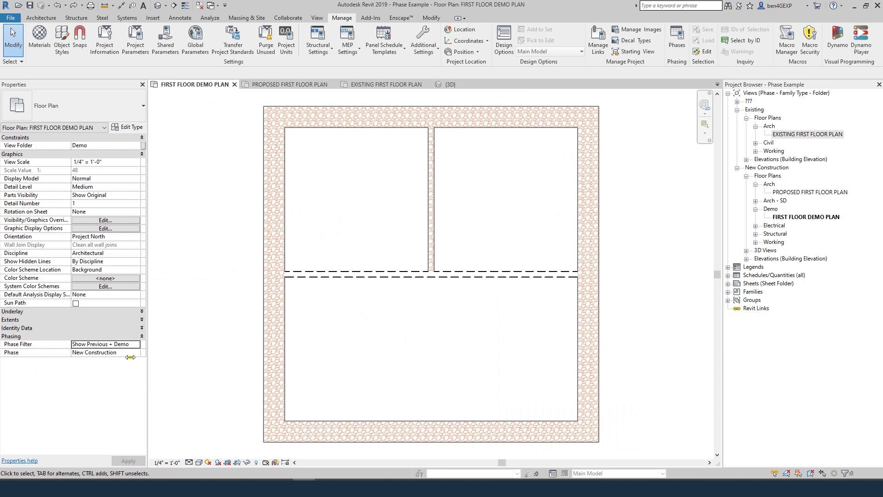
# Step: In the phasing graphic overrides, set the cut line color of the Demolished status to RGB 033-113-136
pyautogui.click(677, 43)
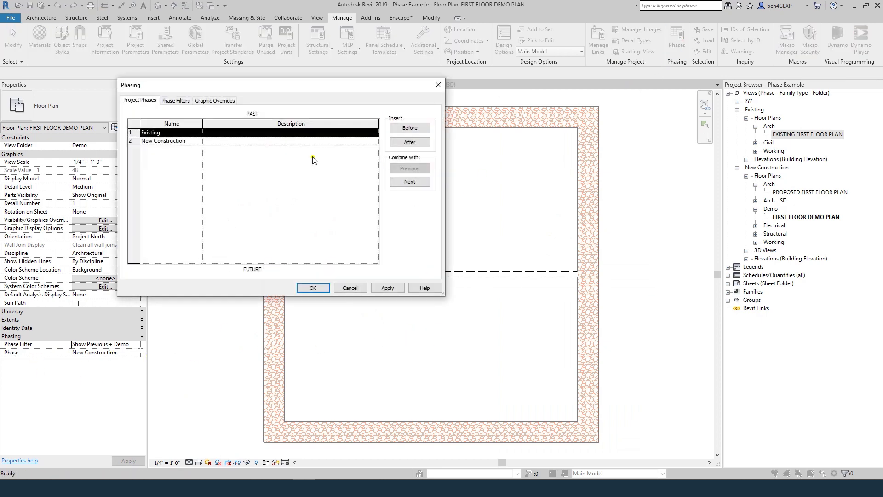
pyautogui.click(180, 101)
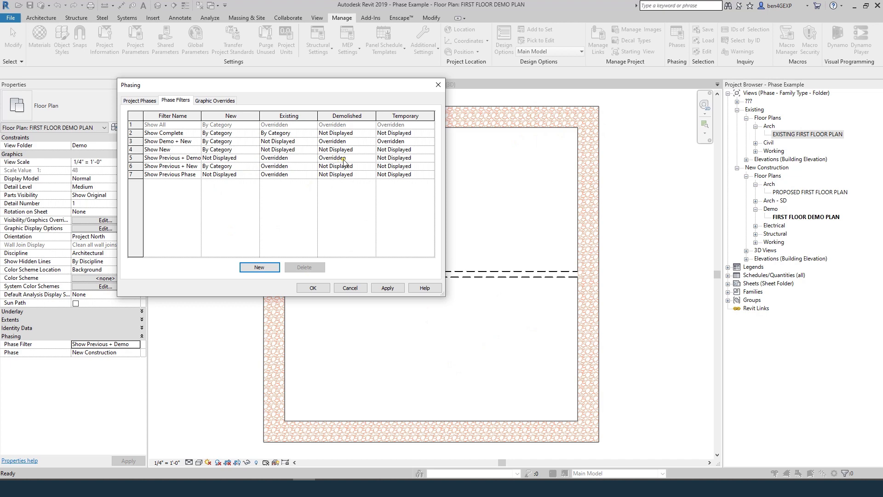
pyautogui.click(211, 101)
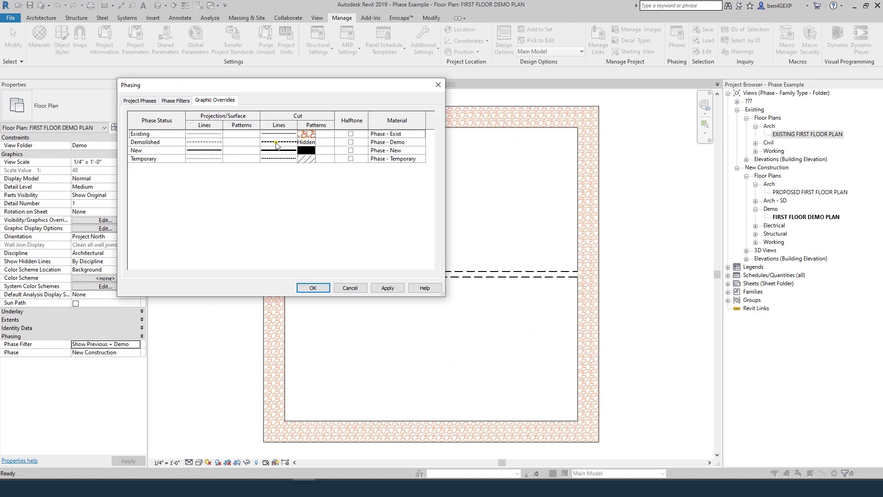
pyautogui.click(277, 145)
pyautogui.click(276, 145)
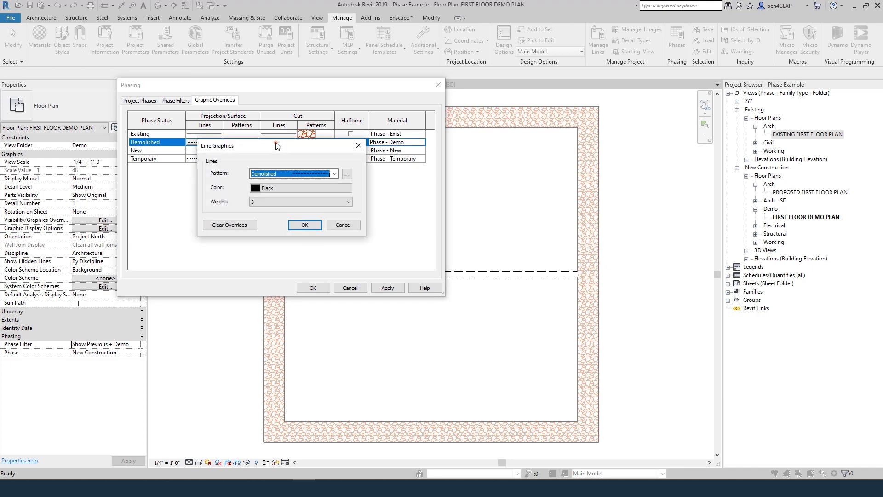
pyautogui.click(272, 188)
pyautogui.click(269, 199)
pyautogui.click(317, 268)
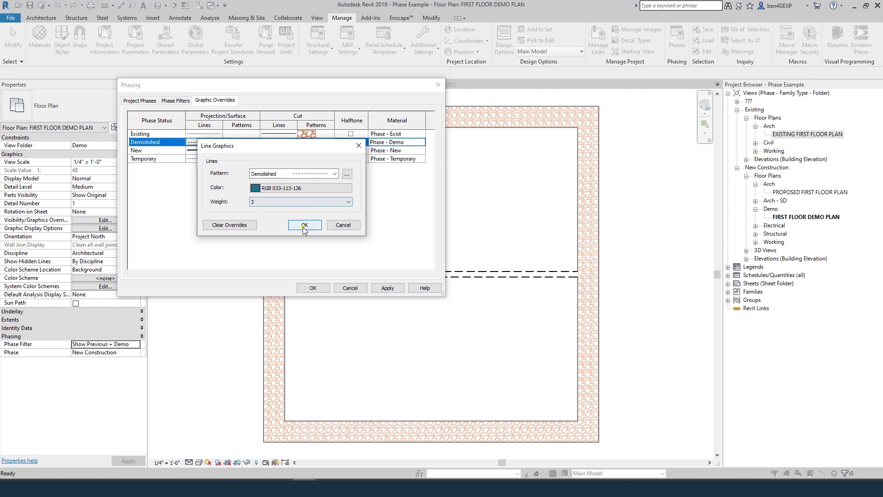
pyautogui.click(304, 224)
pyautogui.click(312, 287)
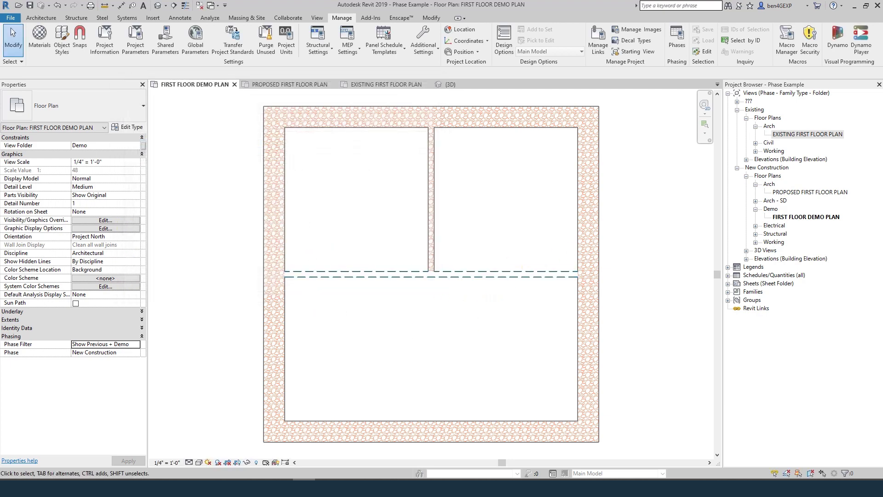
# Step: Tile all open views and set the 3D view's phase filter to Show Previous + Demo
pyautogui.press('w')
pyautogui.press('t')
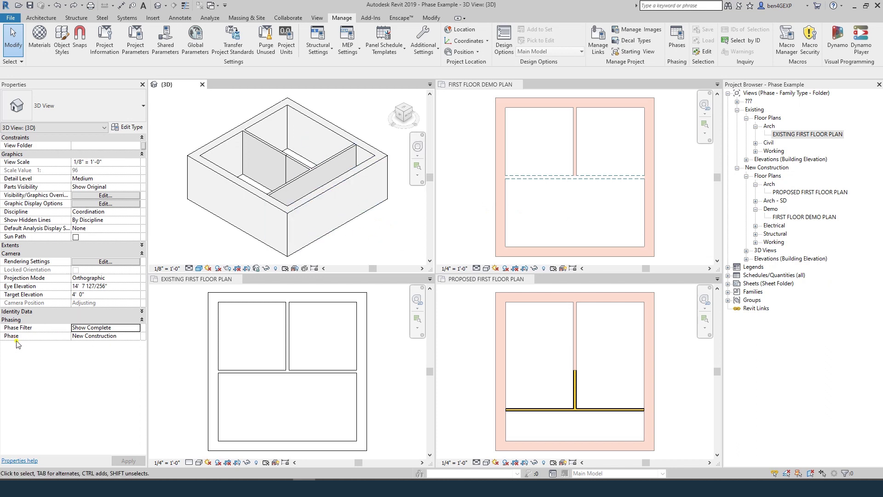
pyautogui.click(136, 328)
pyautogui.click(98, 371)
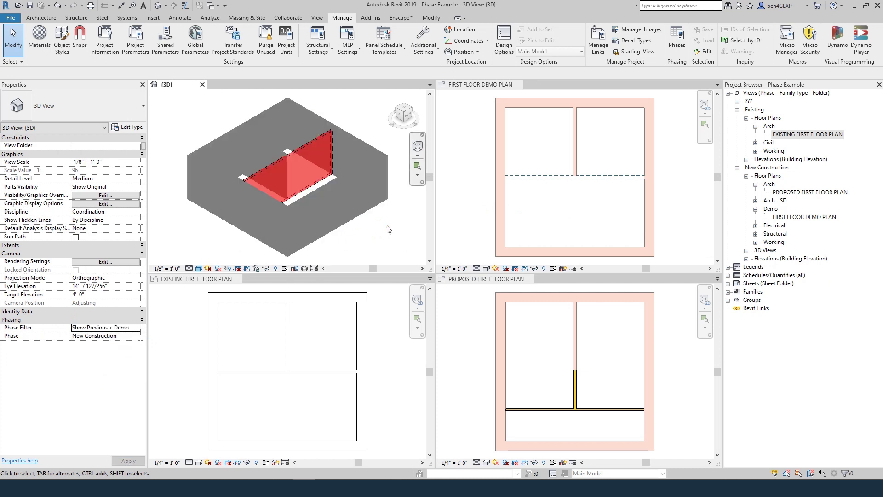
# Step: Review the materials assigned to each phase status in the phasing graphic overrides, and close the settings without changes
pyautogui.click(678, 38)
pyautogui.click(419, 153)
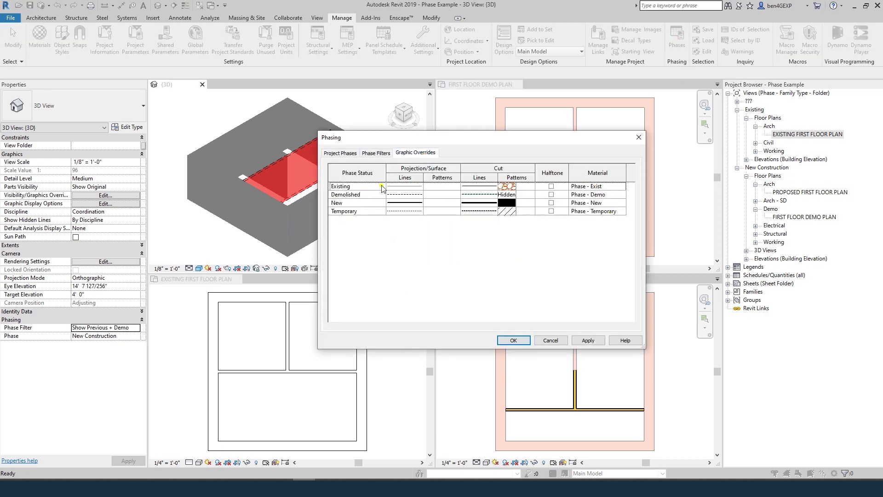
pyautogui.moveTo(567, 139); pyautogui.dragTo(663, 201)
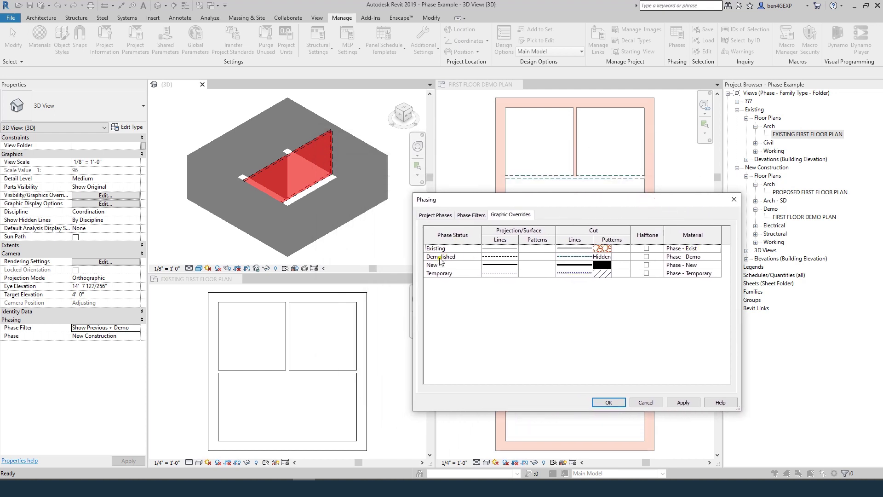
pyautogui.click(646, 405)
# Step: Search the project materials for "phase" and inspect the graphics settings of Phase - Demo
pyautogui.click(398, 370)
pyautogui.press('m')
pyautogui.press('a')
pyautogui.press('t')
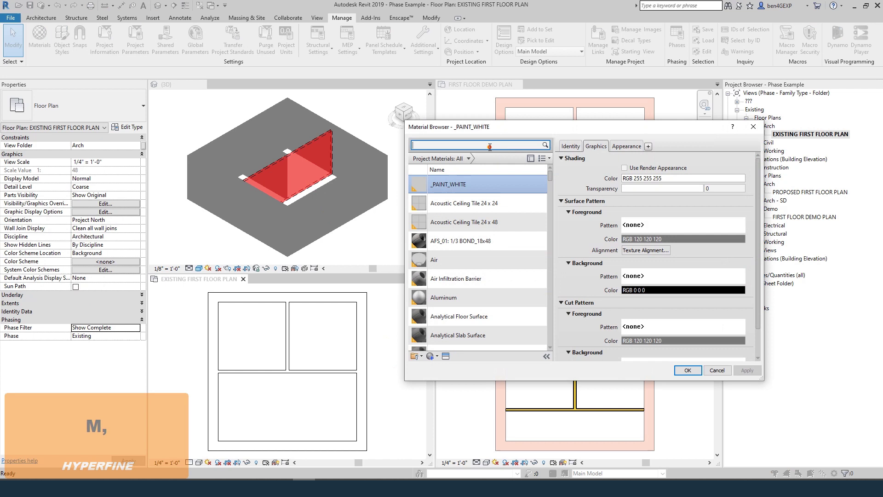
pyautogui.write('phase')
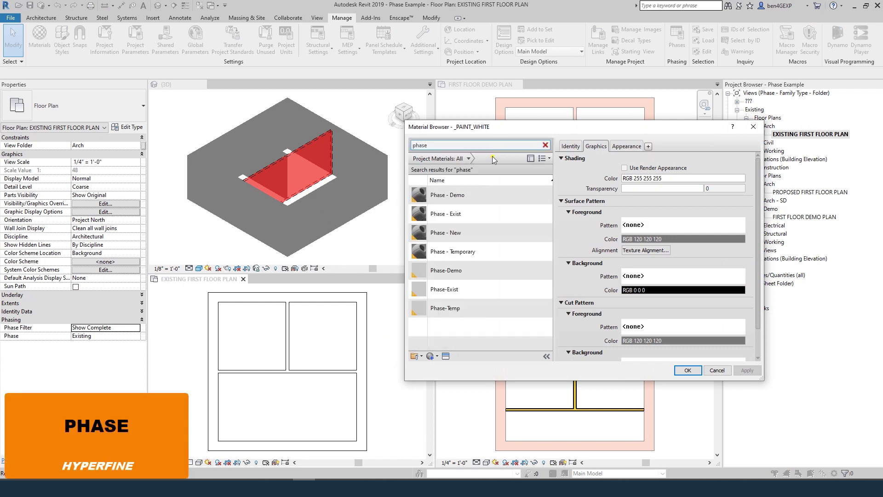
pyautogui.click(444, 195)
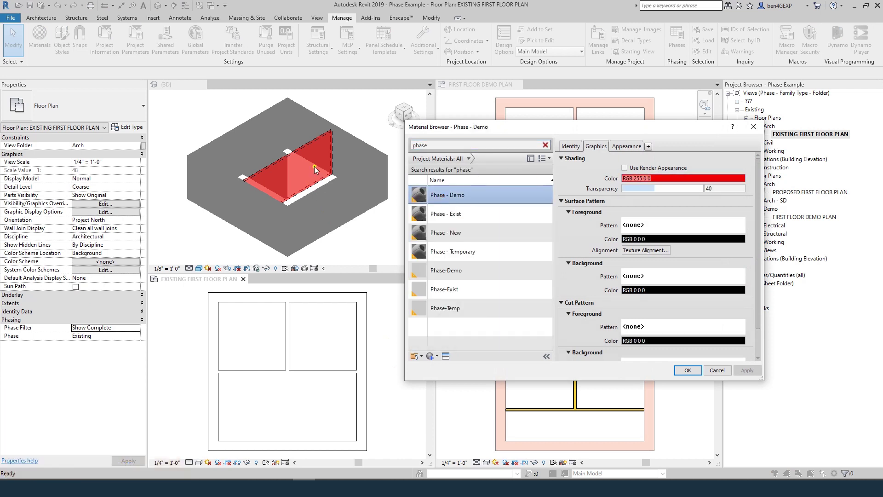
# Step: Set the shading color of the Phase - Exist material to RGB 241 242 242 and apply the material changes
pyautogui.click(453, 215)
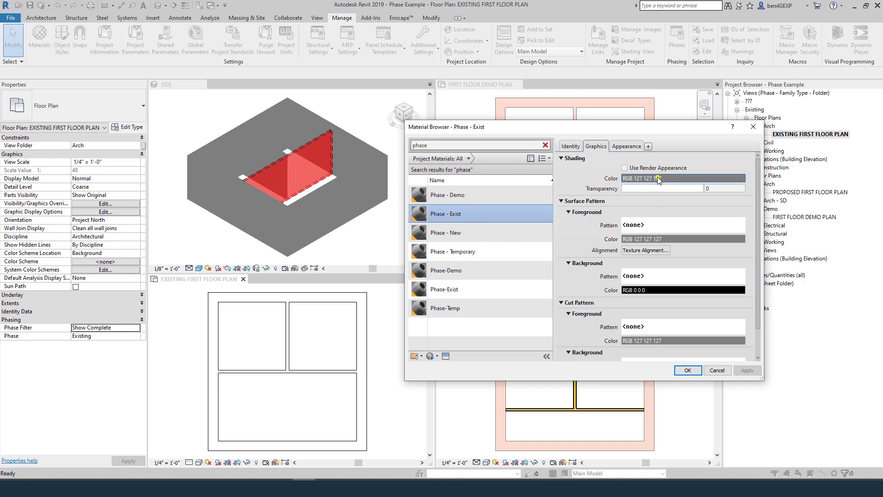
pyautogui.click(641, 178)
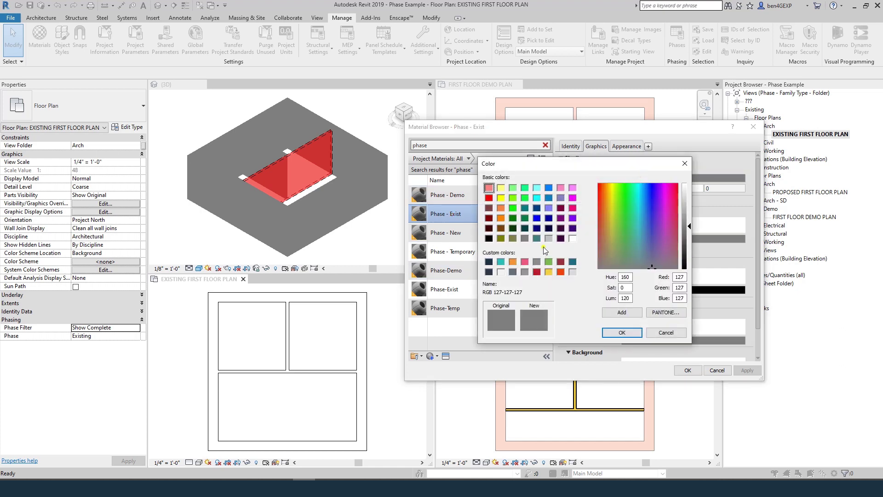
pyautogui.click(501, 271)
pyautogui.click(624, 336)
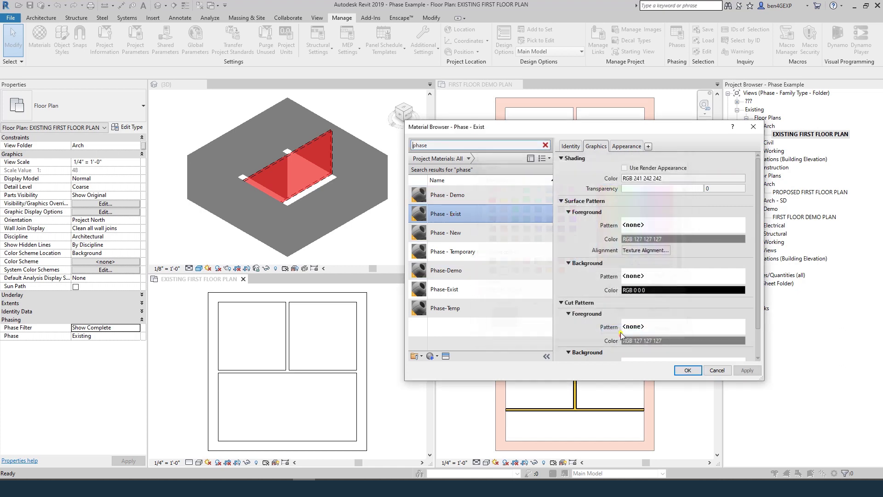
pyautogui.click(686, 370)
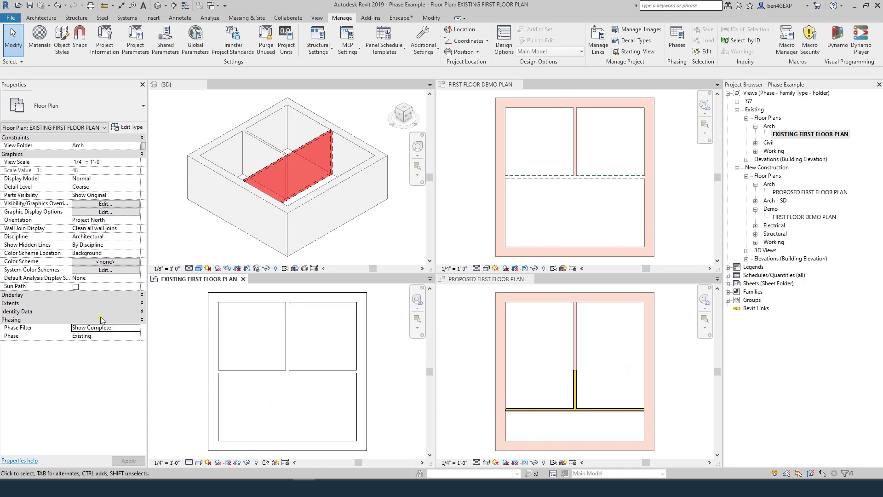
# Step: In EXISTING FIRST FLOOR PLAN's visibility/graphic overrides, set the walls' cut foreground pattern color to RGB 255-063-000
pyautogui.click(261, 341)
pyautogui.press('v')
pyautogui.press('g')
pyautogui.press('w')
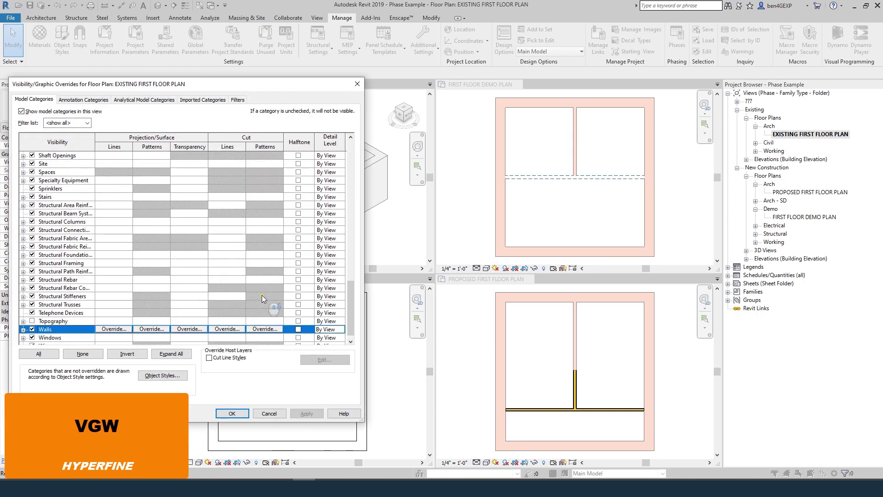
pyautogui.press('a')
pyautogui.click(264, 329)
pyautogui.click(416, 214)
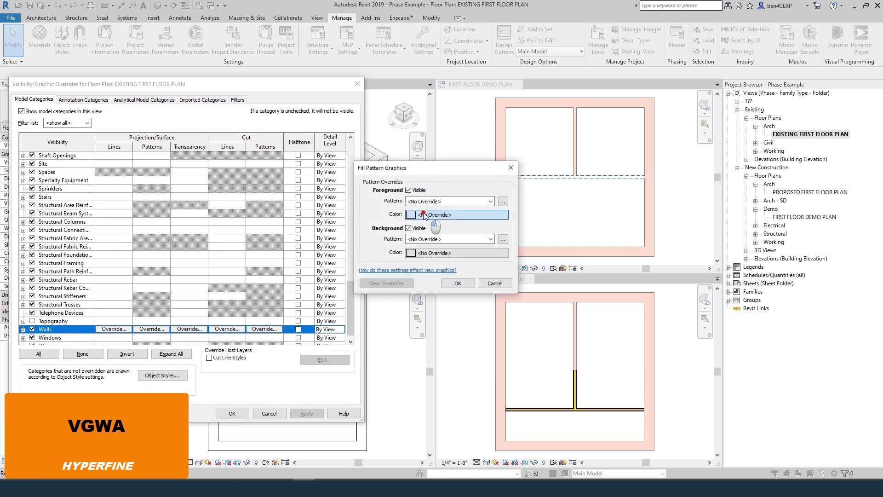
pyautogui.click(412, 249)
pyautogui.click(464, 310)
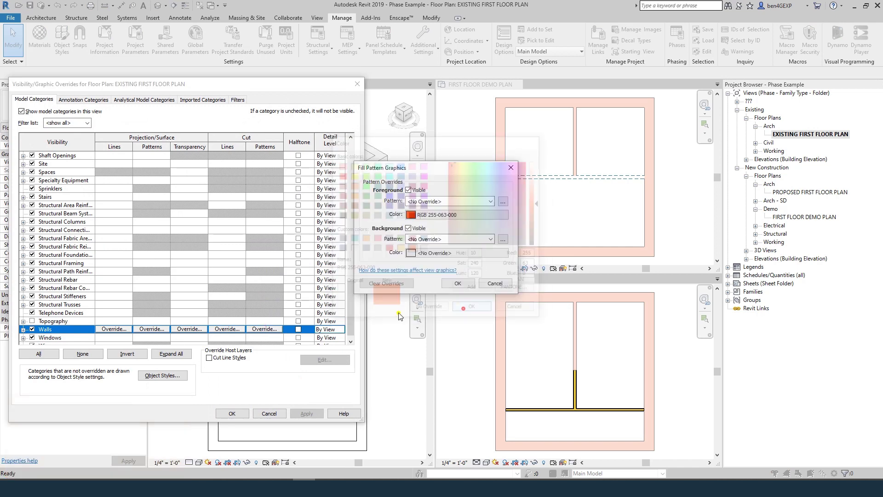
# Step: Set the walls' cut foreground pattern to Solid fill and apply the view's graphic overrides
pyautogui.click(439, 201)
pyautogui.click(465, 218)
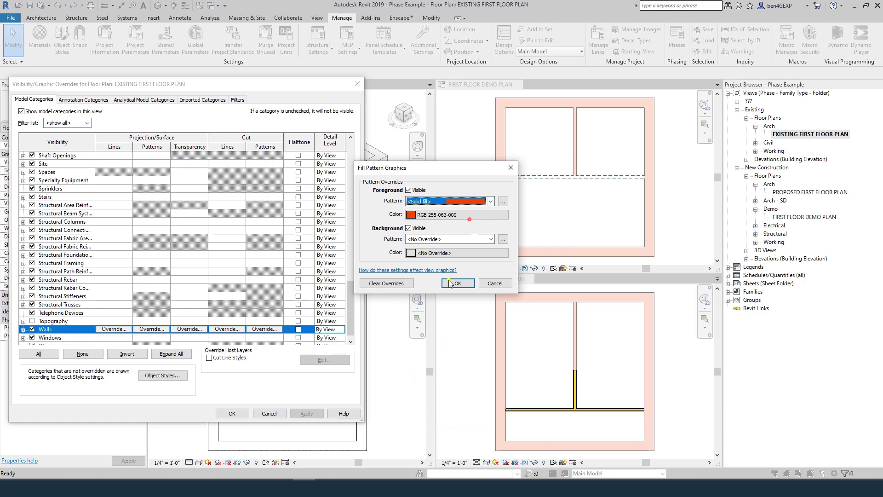
pyautogui.click(458, 282)
pyautogui.click(233, 413)
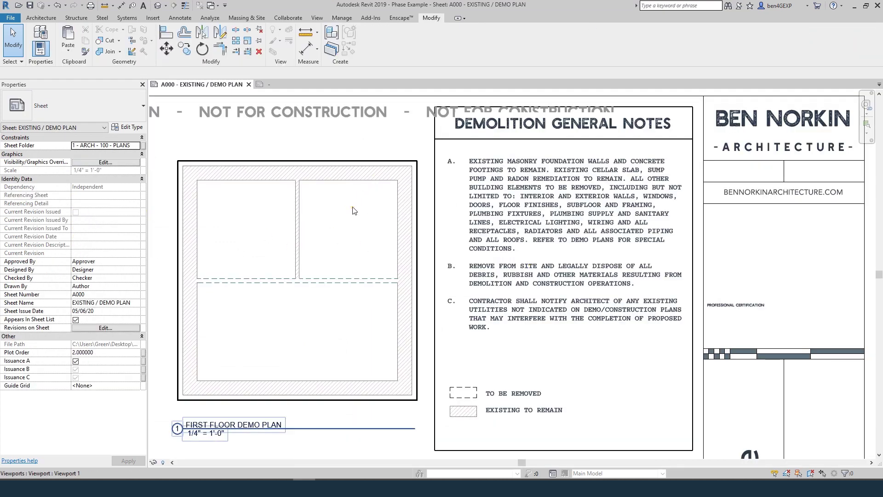
# Step: Activate the demolition notes legend on the sheet, inspect the EXISTING TO REMAIN swatch's filled region type, and leave the legend
pyautogui.click(533, 368)
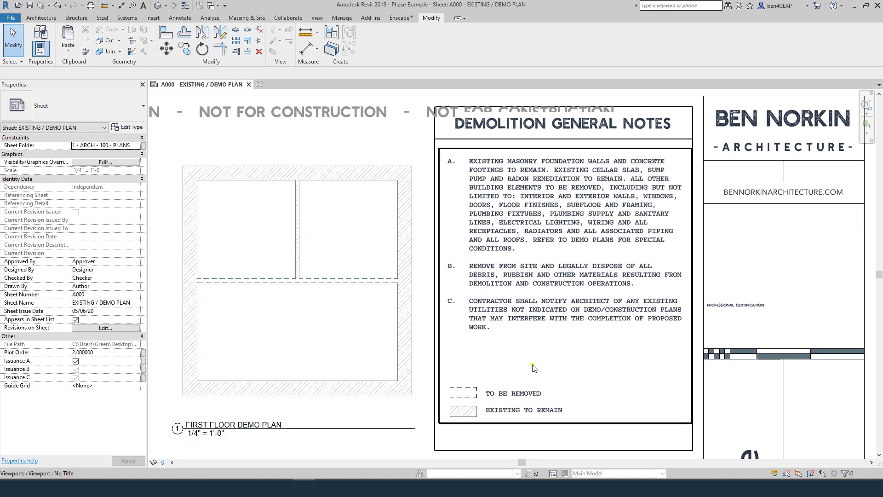
pyautogui.doubleClick(542, 374)
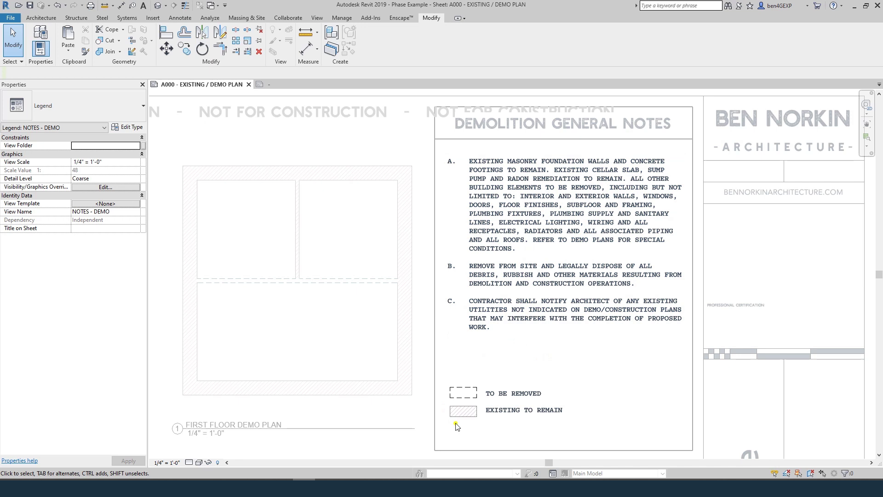
pyautogui.click(463, 411)
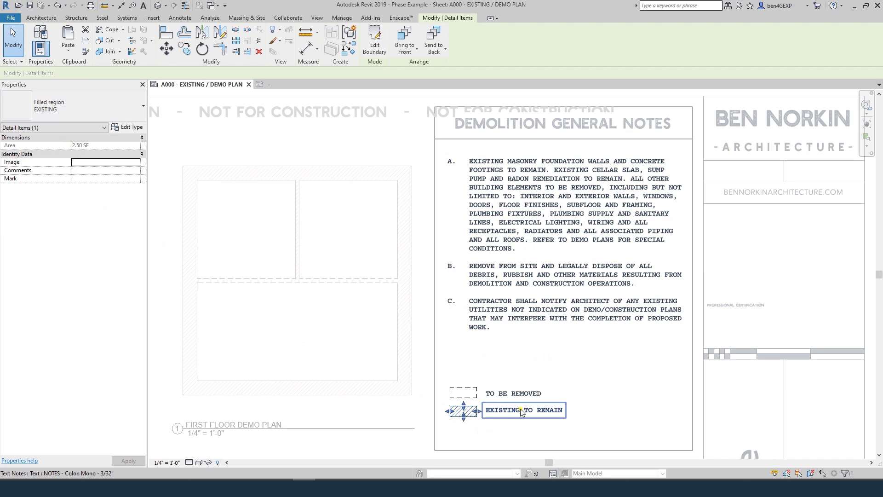
pyautogui.click(349, 310)
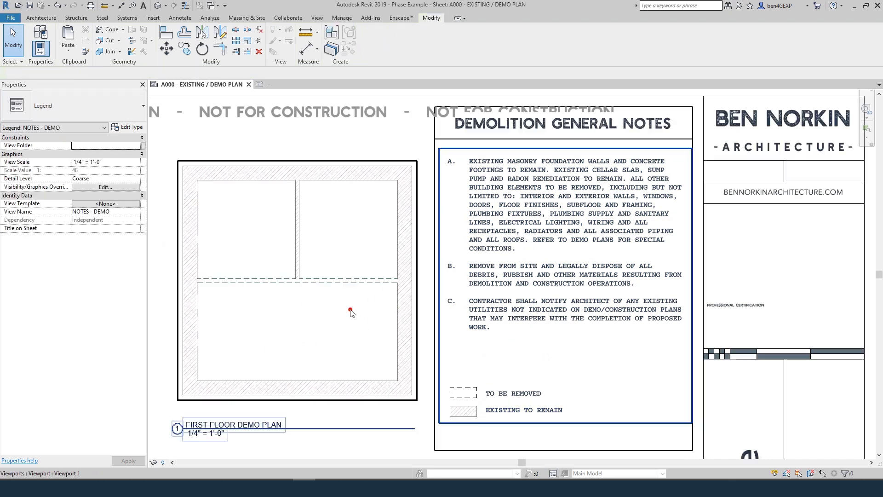
# Step: Activate the FIRST FLOOR DEMO PLAN viewport and draw a rectangular EXISTING filled region of about 12.5 SF in the room below the demolished wall
pyautogui.doubleClick(330, 322)
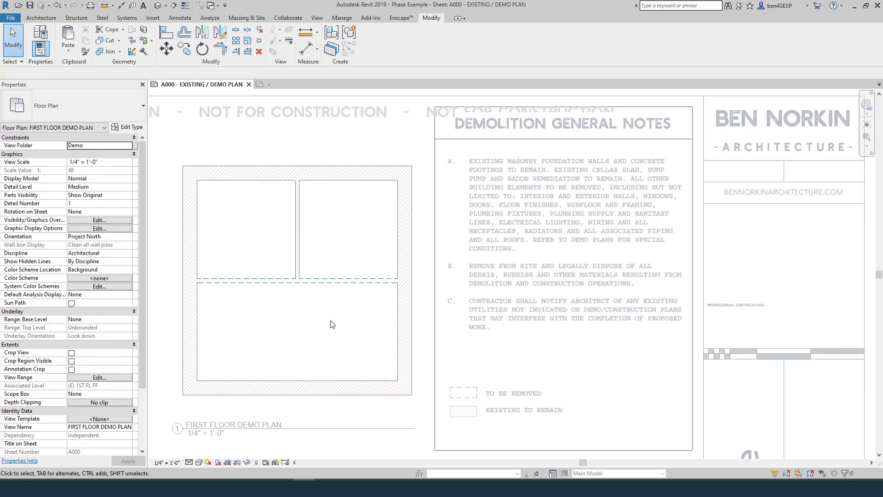
pyautogui.press('r')
pyautogui.press('f')
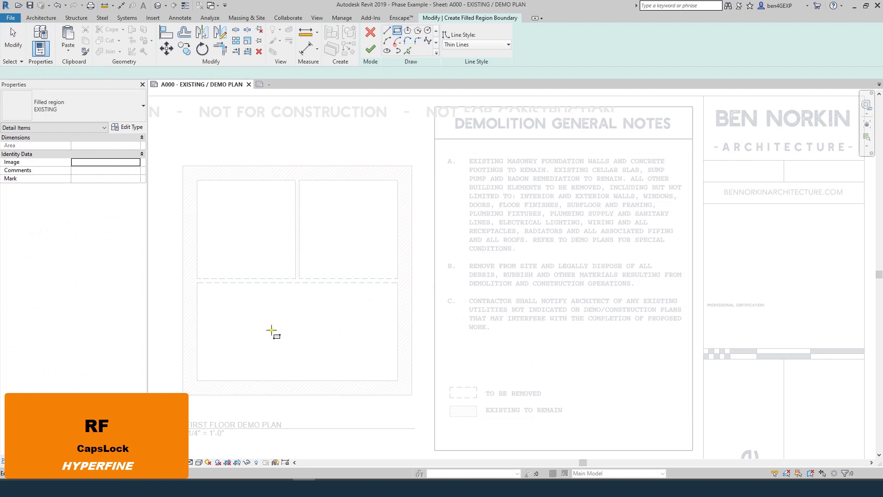
pyautogui.click(273, 322)
pyautogui.click(327, 348)
pyautogui.press('Escape')
pyautogui.click(371, 48)
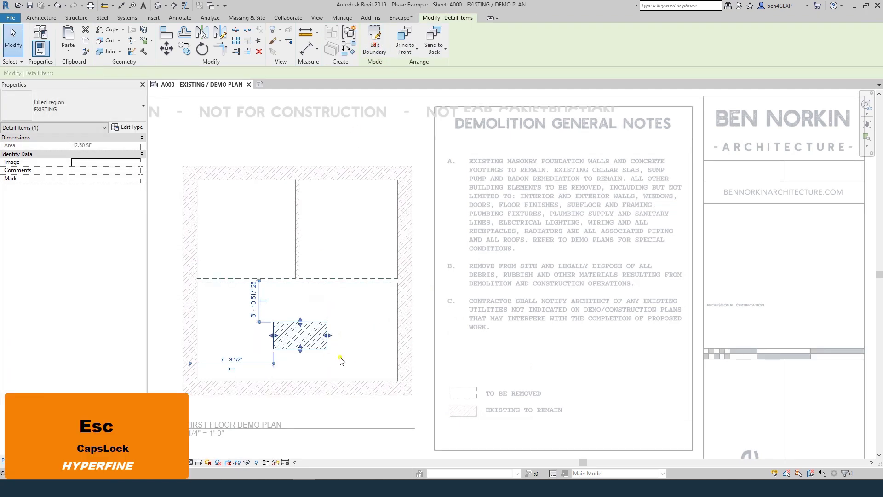
pyautogui.press('Escape')
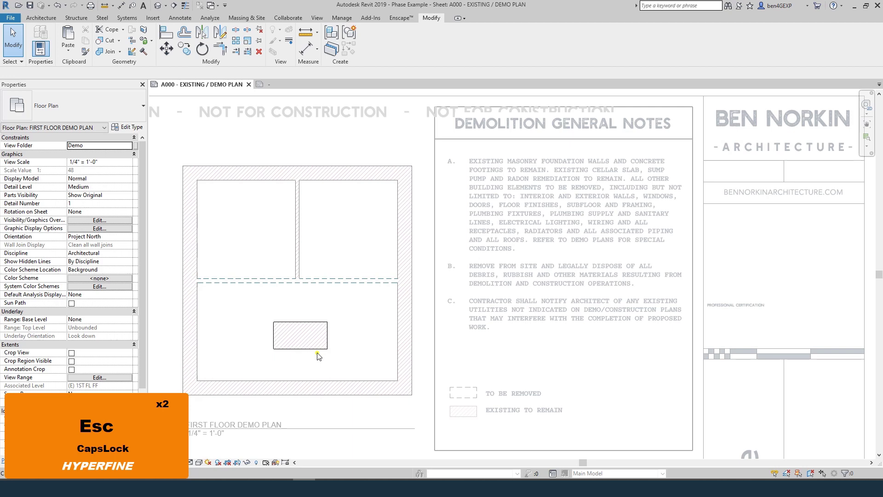